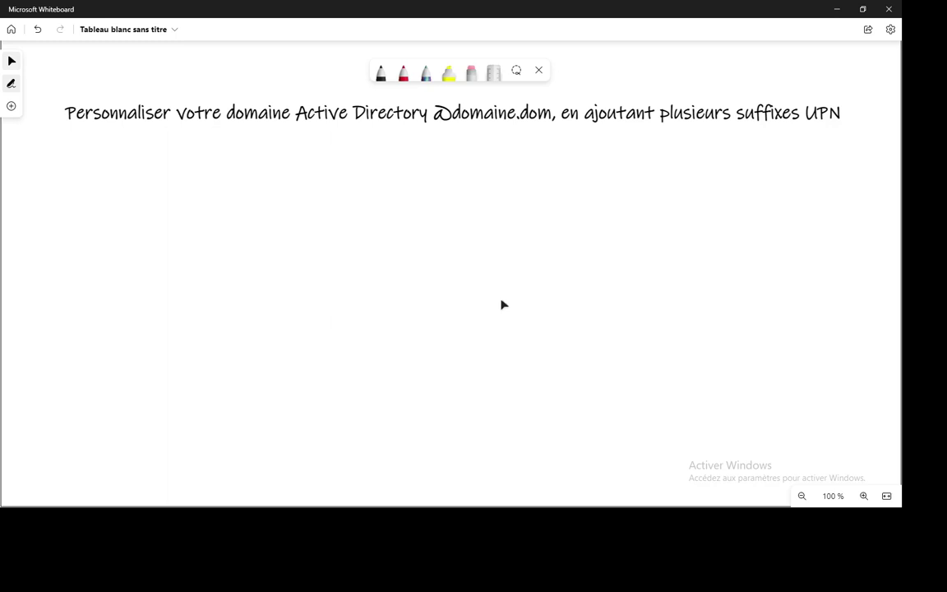
With the black pen, handwrite 'Abc.com' and underline it.
click(381, 73)
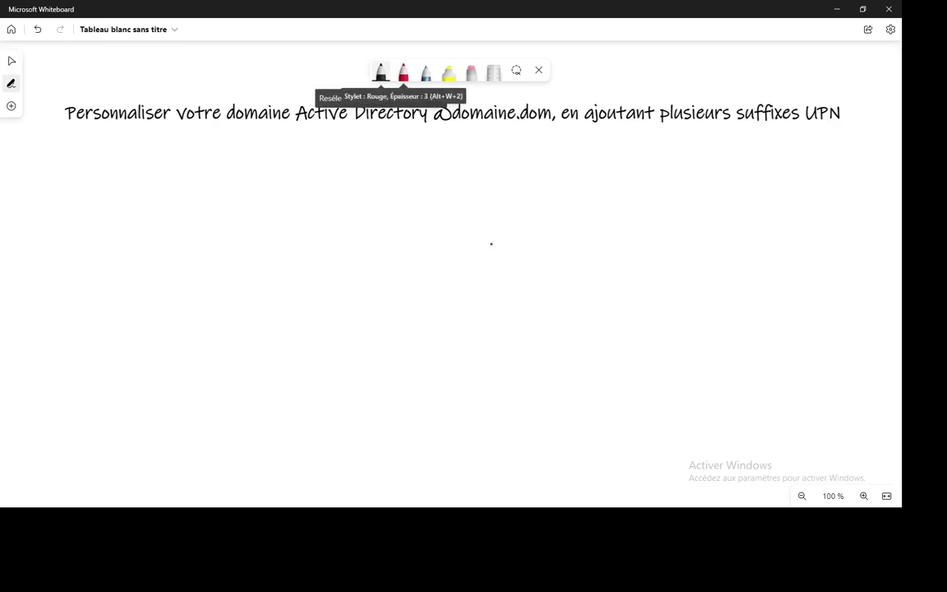
mouse_move(481, 243)
mouse_down()
mouse_move(509, 226)
mouse_move(544, 234)
mouse_move(630, 224)
mouse_move(584, 212)
mouse_move(578, 239)
mouse_move(660, 217)
mouse_up()
click(559, 230)
mouse_move(474, 255)
mouse_down()
mouse_move(628, 245)
mouse_move(671, 231)
mouse_up()
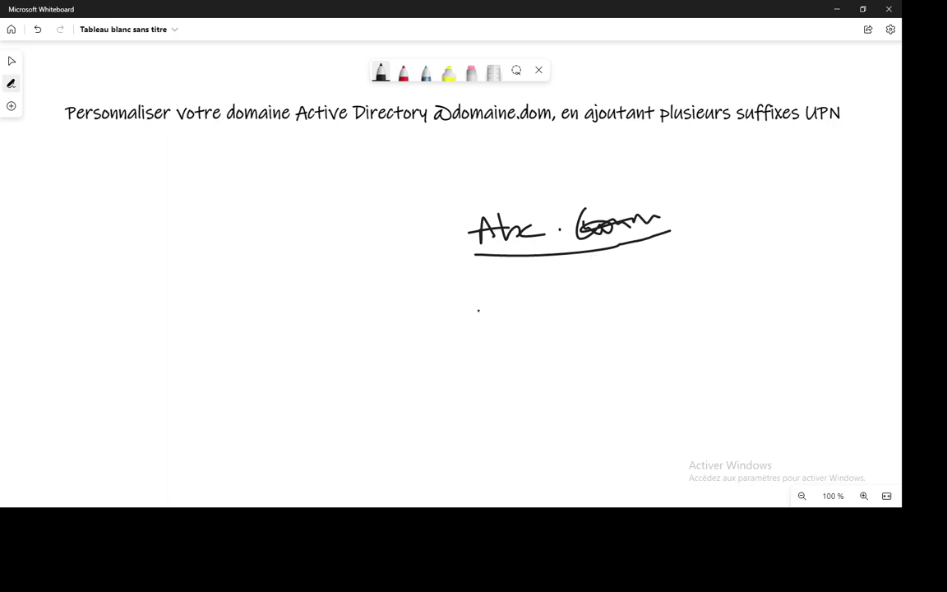
Handwrite 'Abcd.com' below the first domain name.
mouse_move(478, 310)
mouse_down()
mouse_move(507, 345)
mouse_move(515, 326)
mouse_move(542, 352)
mouse_up()
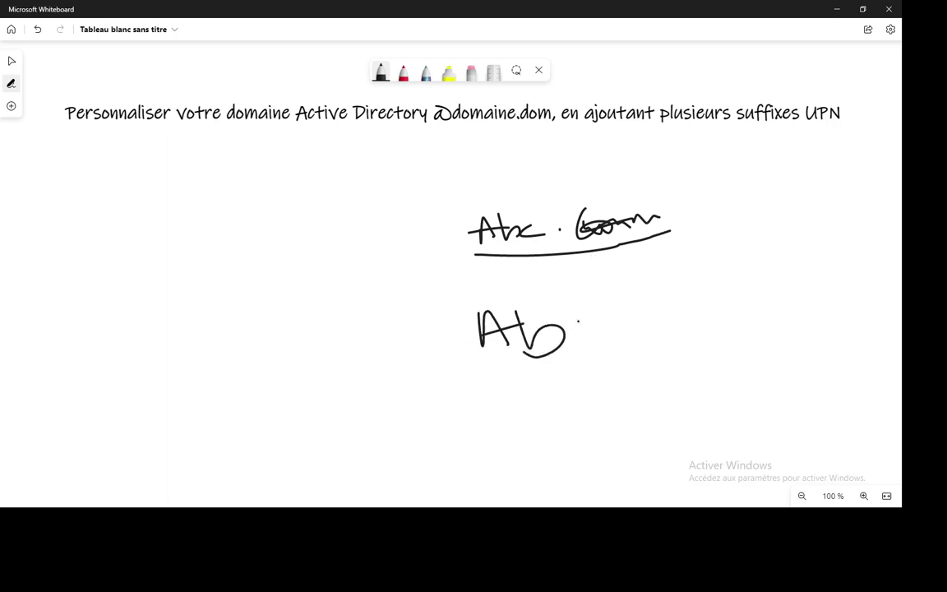
mouse_move(590, 318)
mouse_down()
mouse_move(589, 337)
mouse_move(606, 336)
mouse_up()
mouse_move(609, 294)
mouse_down()
mouse_move(613, 334)
mouse_move(720, 317)
mouse_move(783, 325)
mouse_up()
click(641, 323)
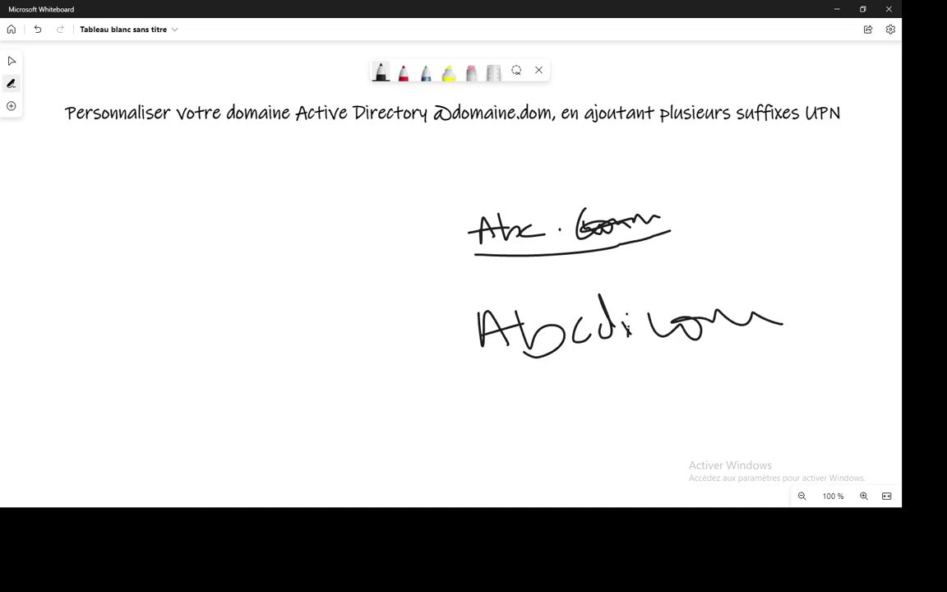
drag(624, 336, 632, 334)
Add extra underlines beneath 'Abc.com' and 'Abcd.com'.
mouse_move(466, 200)
mouse_down()
mouse_move(754, 250)
mouse_move(834, 241)
mouse_up()
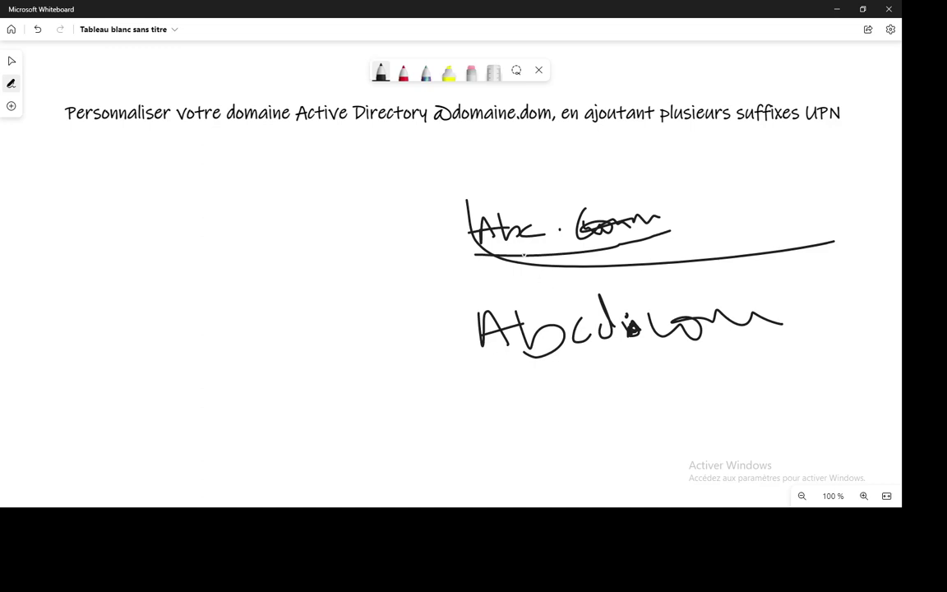
mouse_move(471, 198)
mouse_down()
mouse_move(534, 258)
mouse_move(673, 247)
mouse_up()
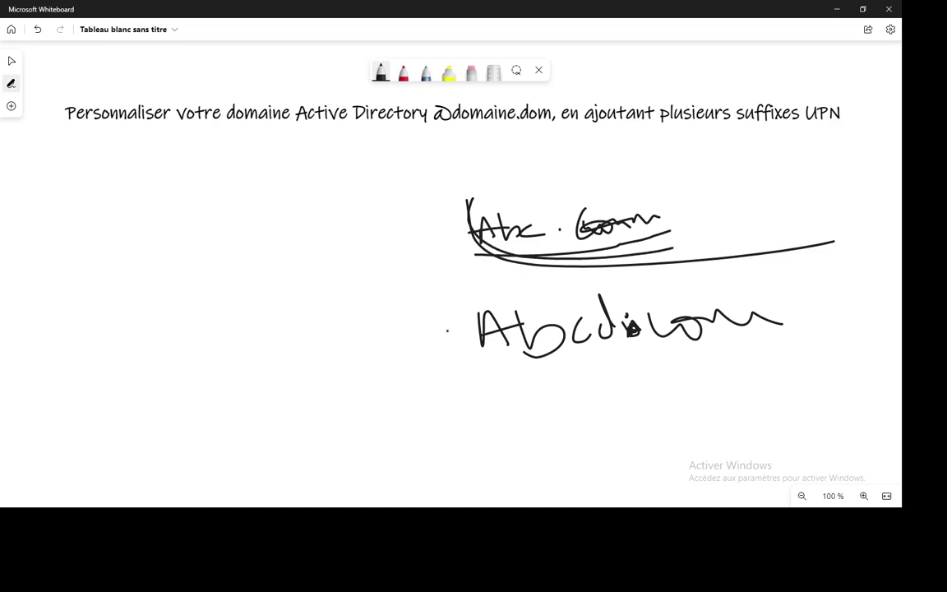
mouse_move(447, 334)
mouse_down()
mouse_move(581, 374)
mouse_move(794, 360)
mouse_up()
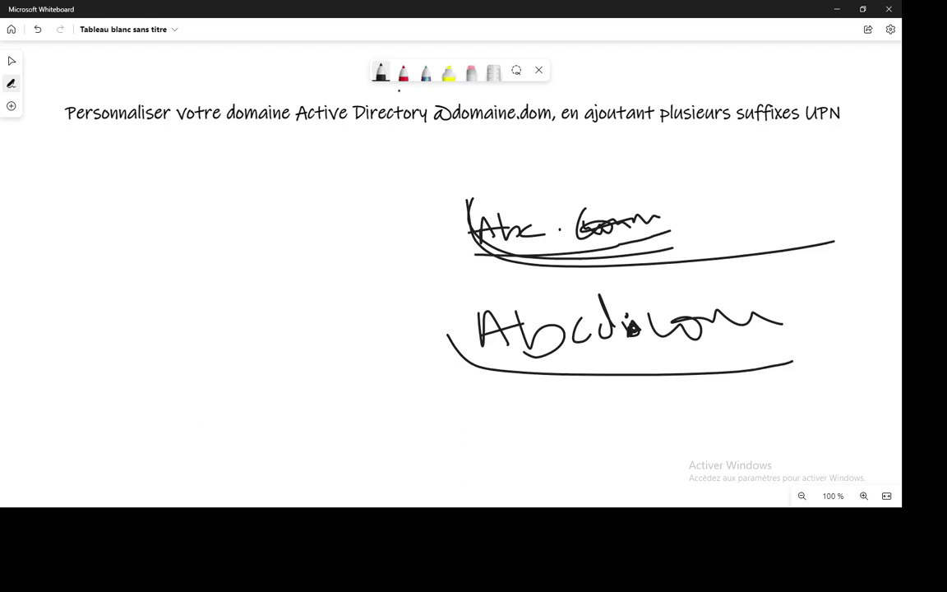
click(380, 73)
click(83, 315)
mouse_move(86, 316)
mouse_down()
mouse_move(362, 267)
mouse_move(170, 417)
mouse_move(85, 315)
mouse_move(103, 308)
mouse_move(153, 345)
mouse_up()
mouse_move(151, 296)
mouse_down()
mouse_move(211, 355)
mouse_move(144, 342)
mouse_up()
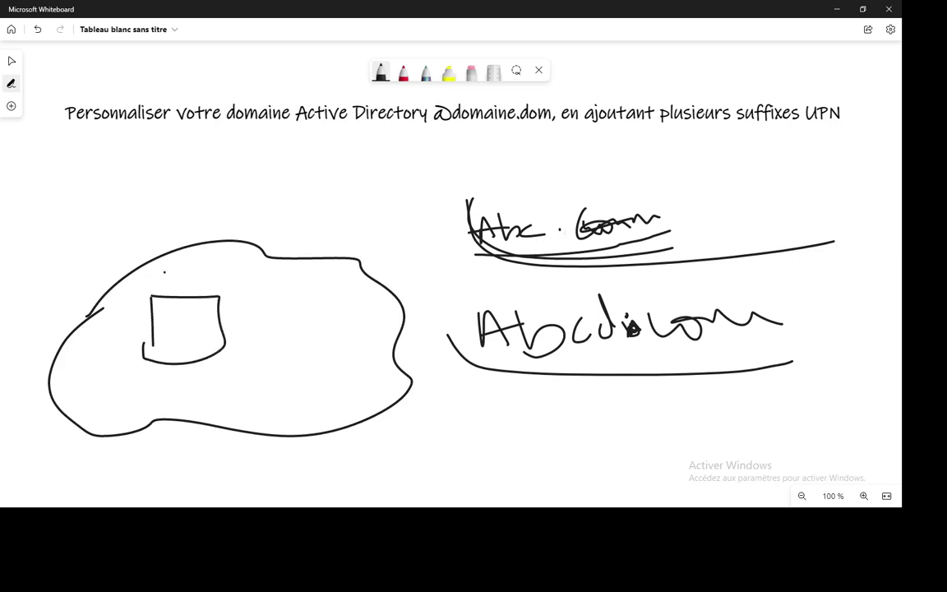
mouse_move(164, 272)
mouse_down()
mouse_move(153, 276)
mouse_move(190, 289)
mouse_move(331, 261)
mouse_up()
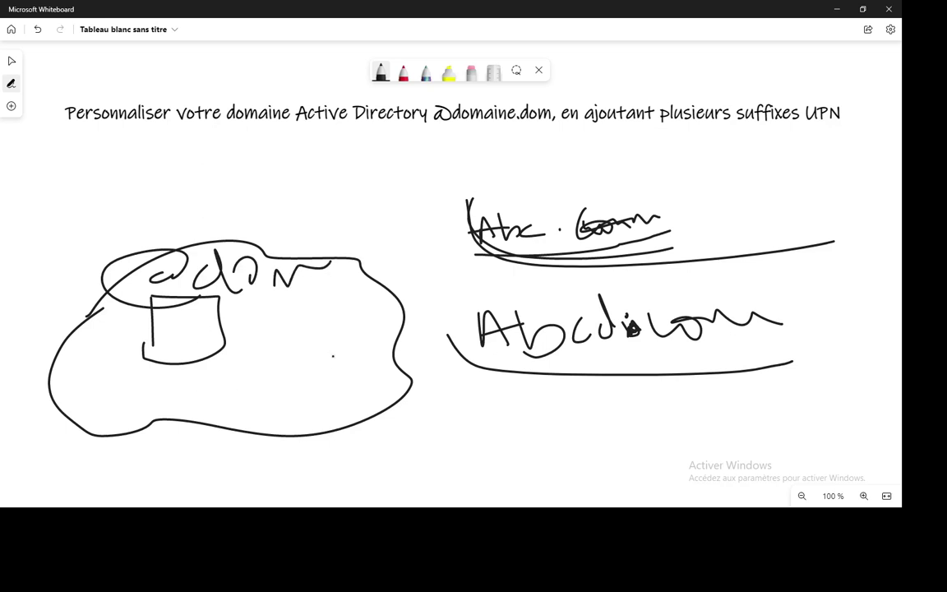
mouse_move(326, 330)
mouse_down()
mouse_move(324, 371)
mouse_move(354, 325)
mouse_move(393, 345)
mouse_move(333, 385)
mouse_move(361, 415)
mouse_move(344, 446)
mouse_up()
mouse_move(380, 395)
mouse_down()
mouse_move(403, 423)
mouse_move(508, 416)
mouse_up()
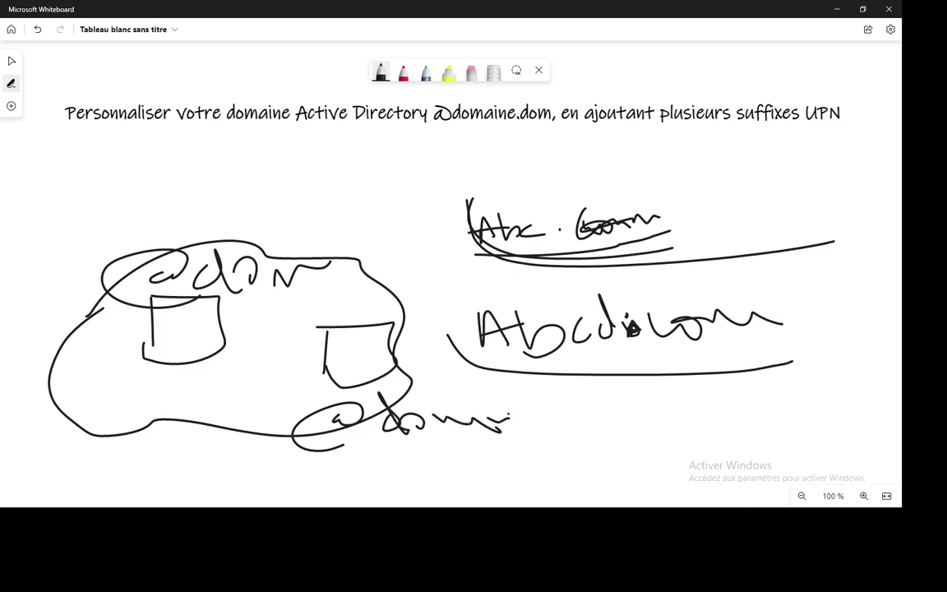
drag(453, 259, 697, 234)
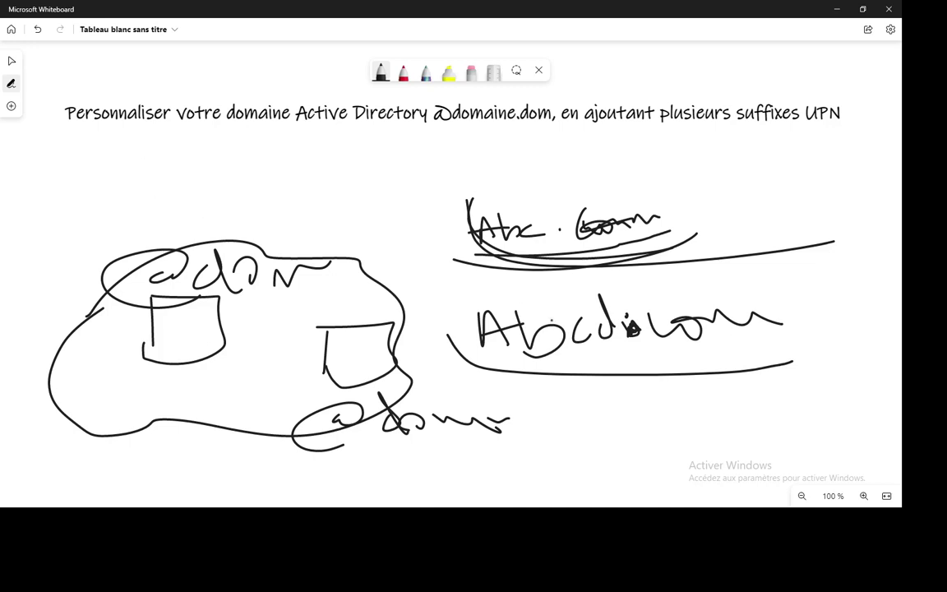
On the server VM, launch Active Directory Domains and Trusts from Administrative Tools.
key(alt+Tab)
key(alt+Tab)
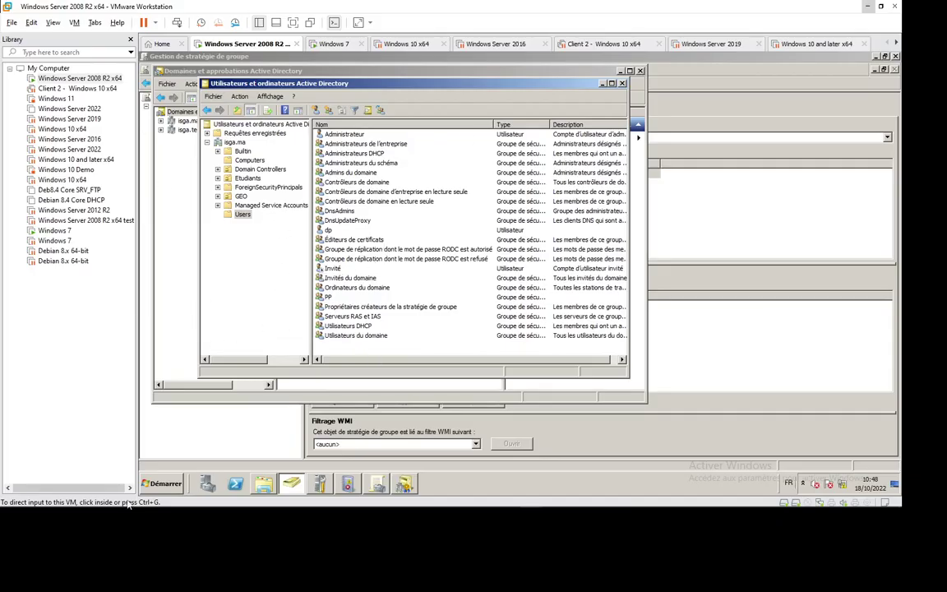
click(163, 485)
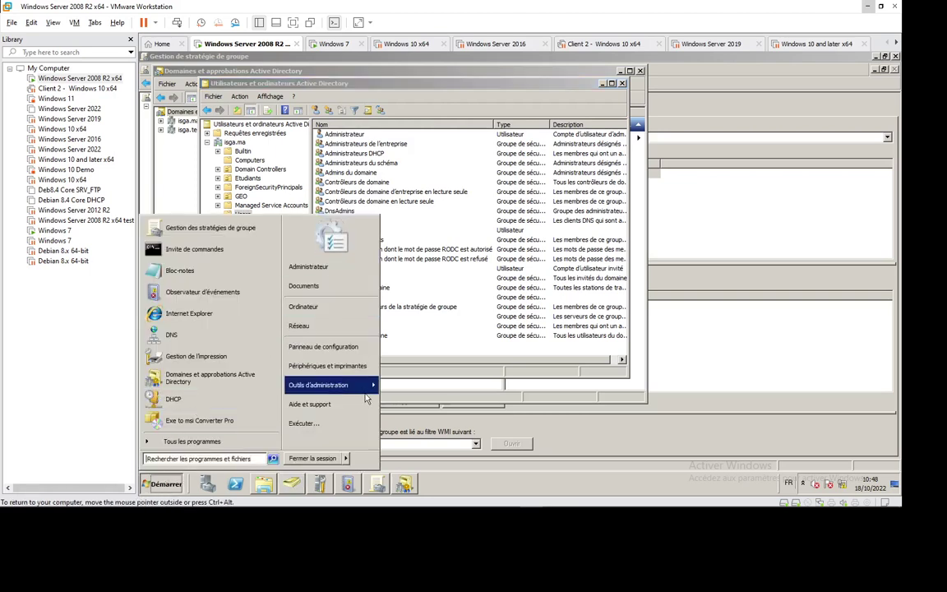
mouse_move(363, 394)
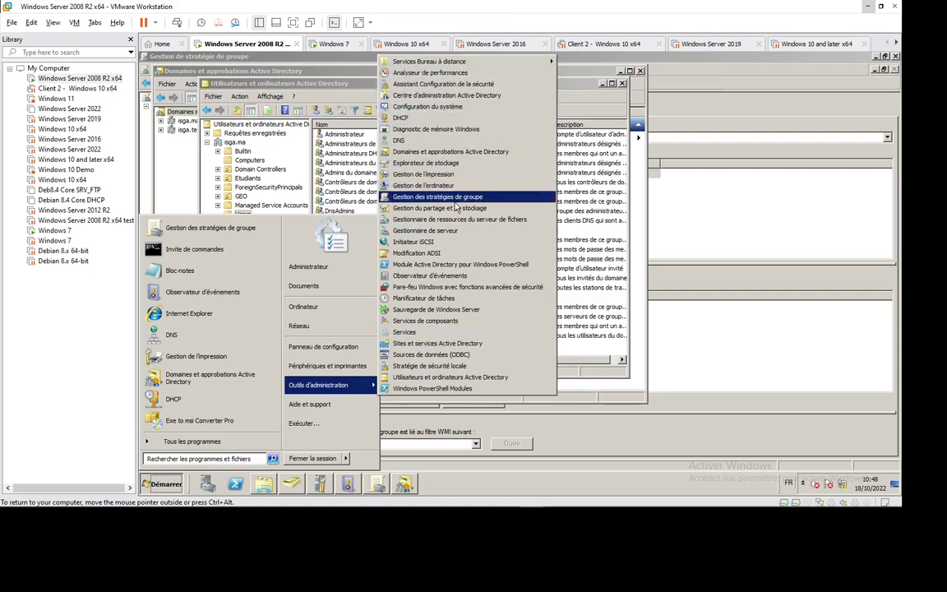
click(460, 155)
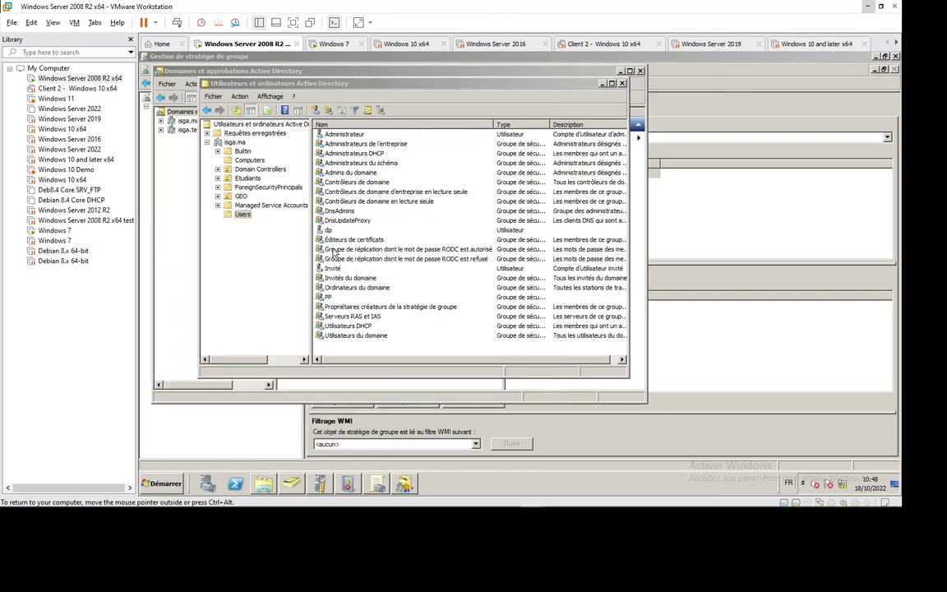
click(406, 485)
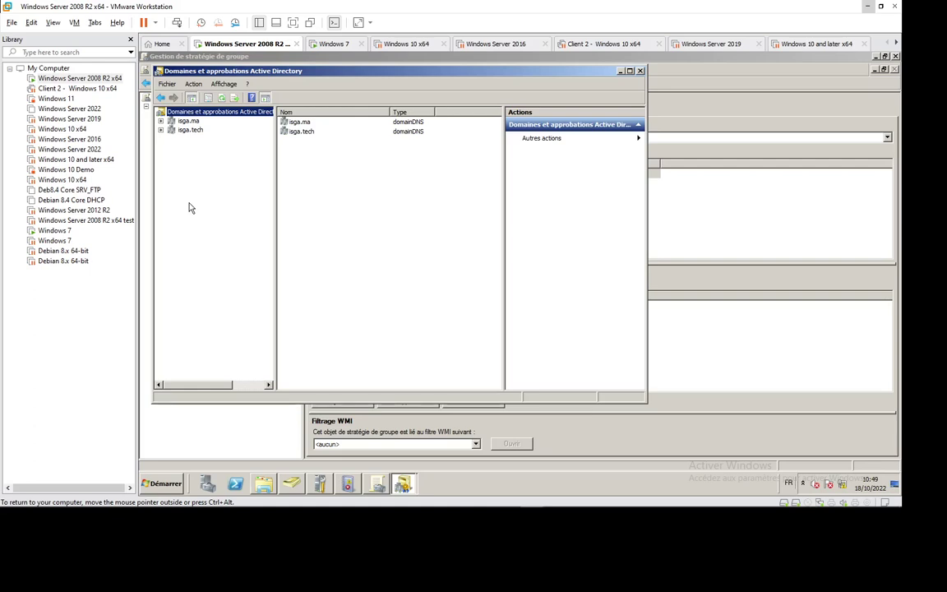
Expand isga.ma and open the properties of its child domain fes.isga.ma.
click(160, 121)
click(205, 130)
right_click(214, 134)
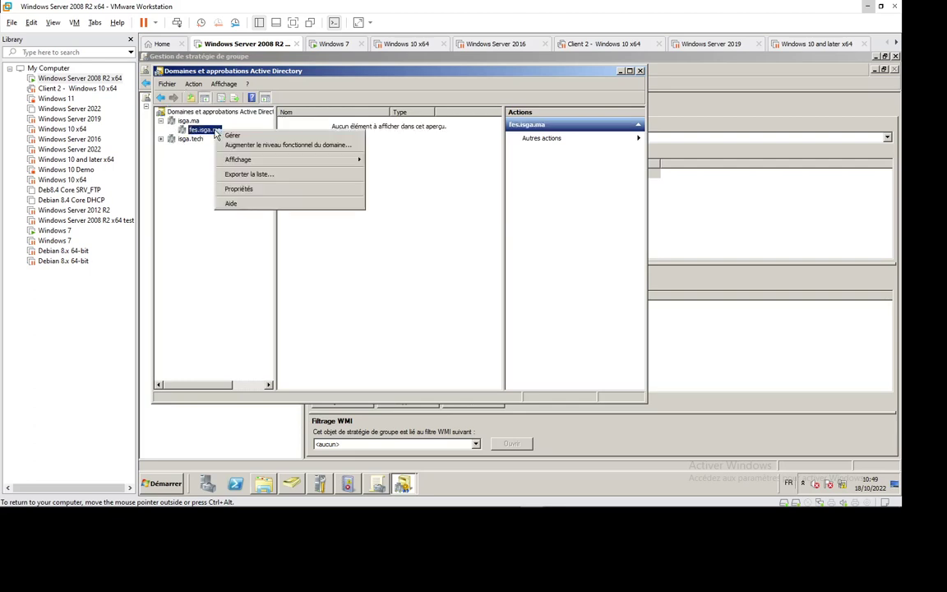
click(218, 172)
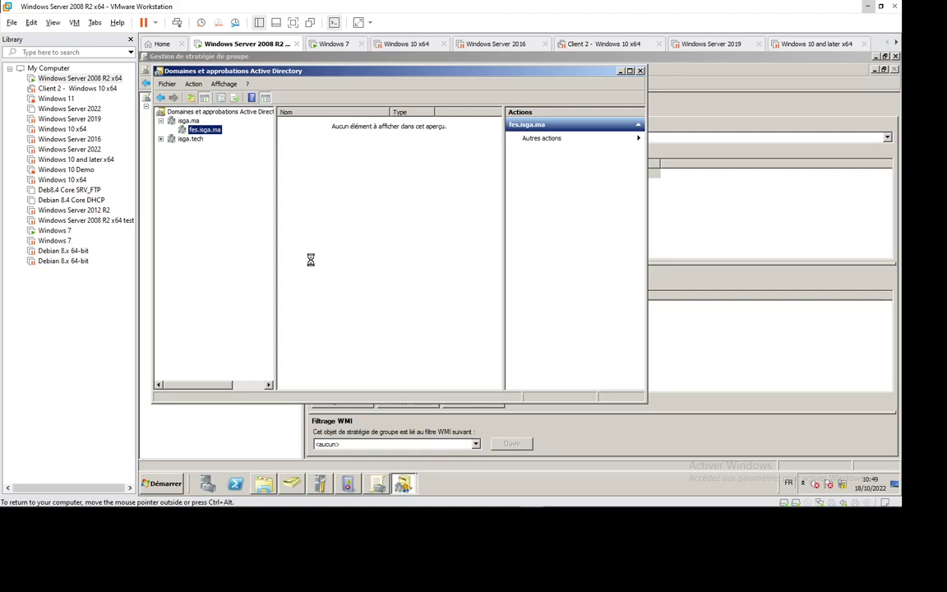
Review and close the fes.isga.ma properties, then select the forest root node.
click(405, 485)
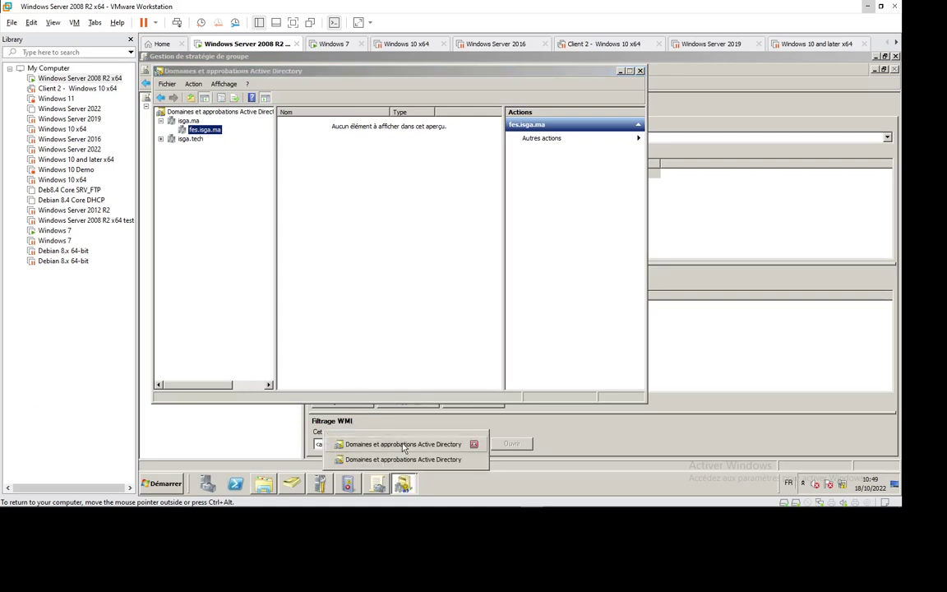
click(367, 444)
click(403, 487)
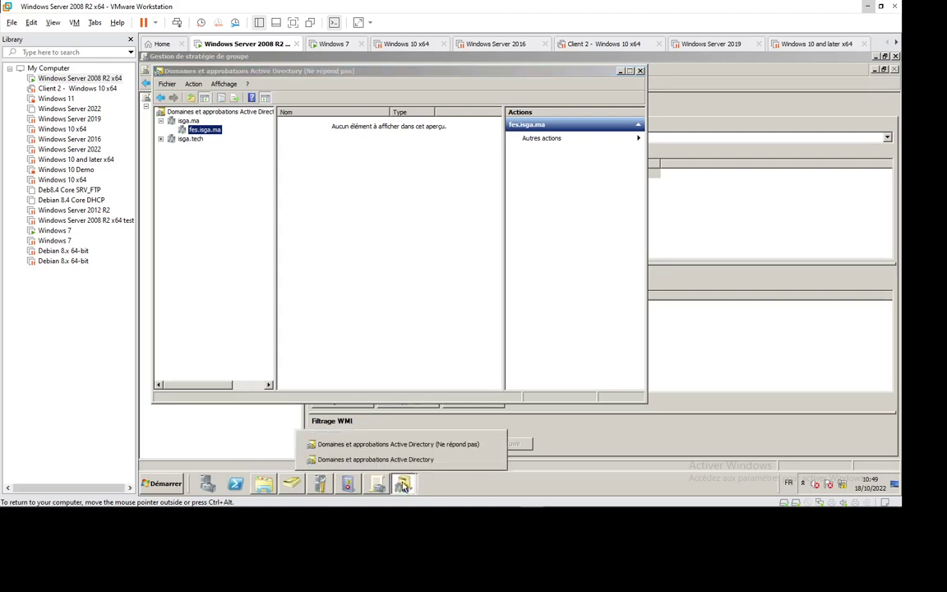
click(387, 457)
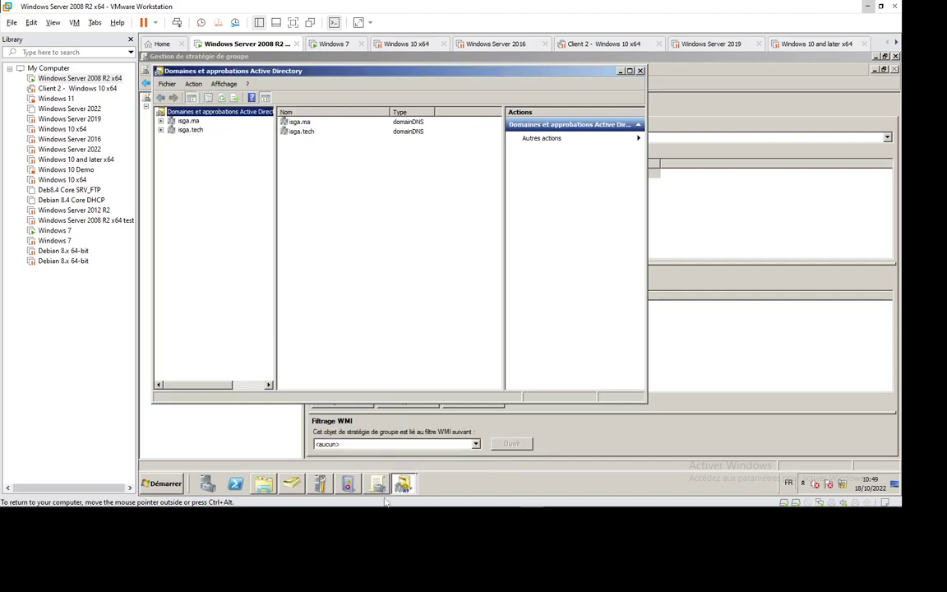
click(414, 486)
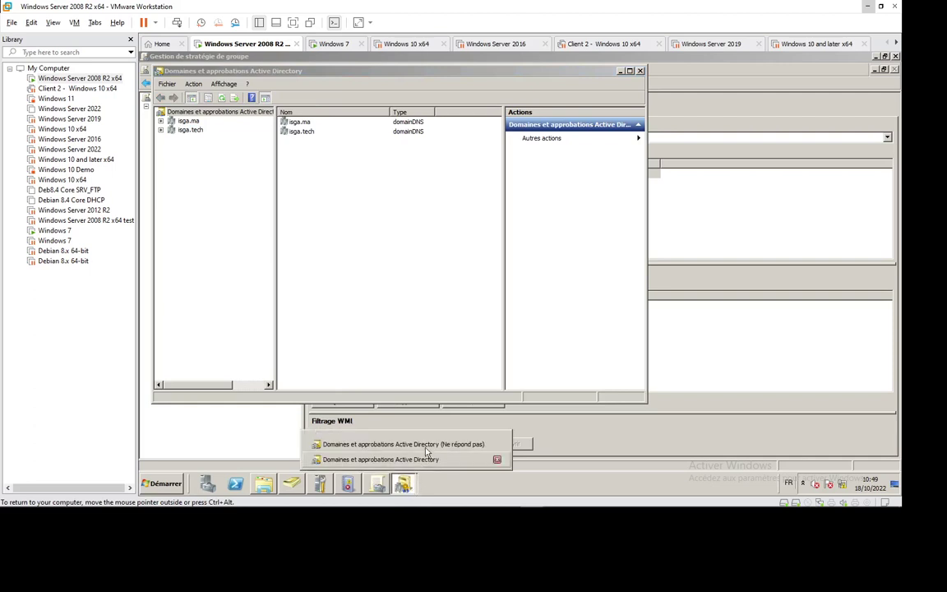
click(422, 445)
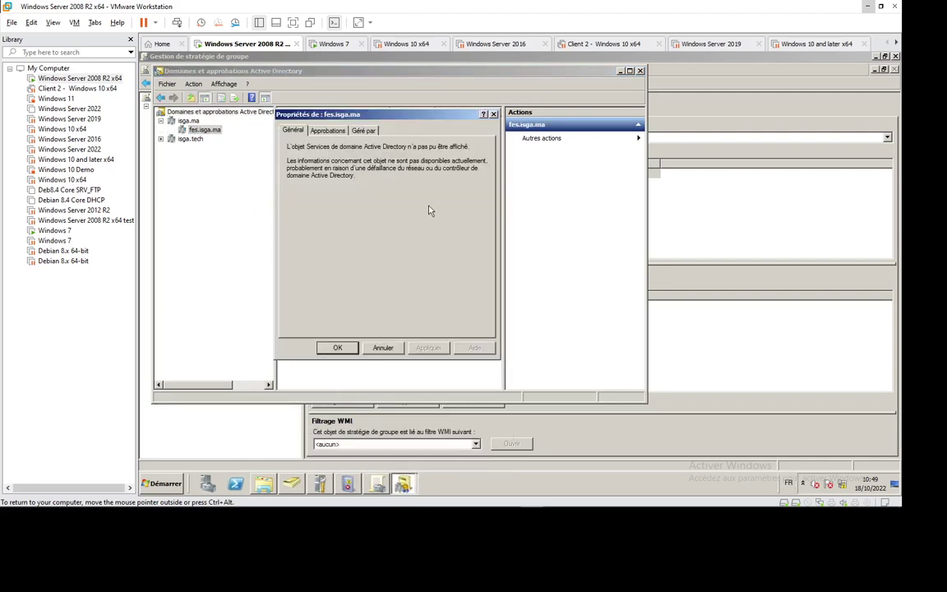
key(ctrl+Tab)
key(ctrl+Tab)
key(Escape)
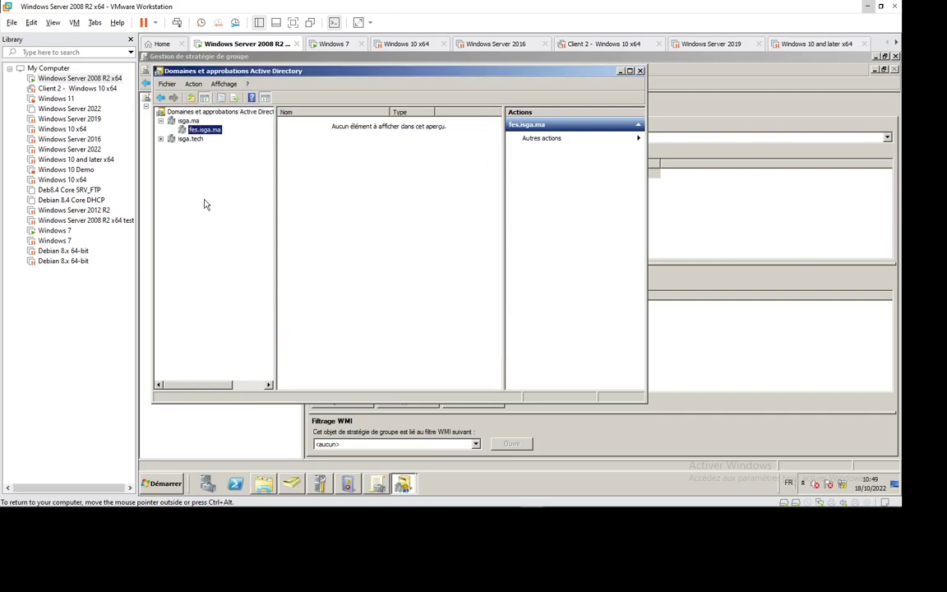
click(191, 111)
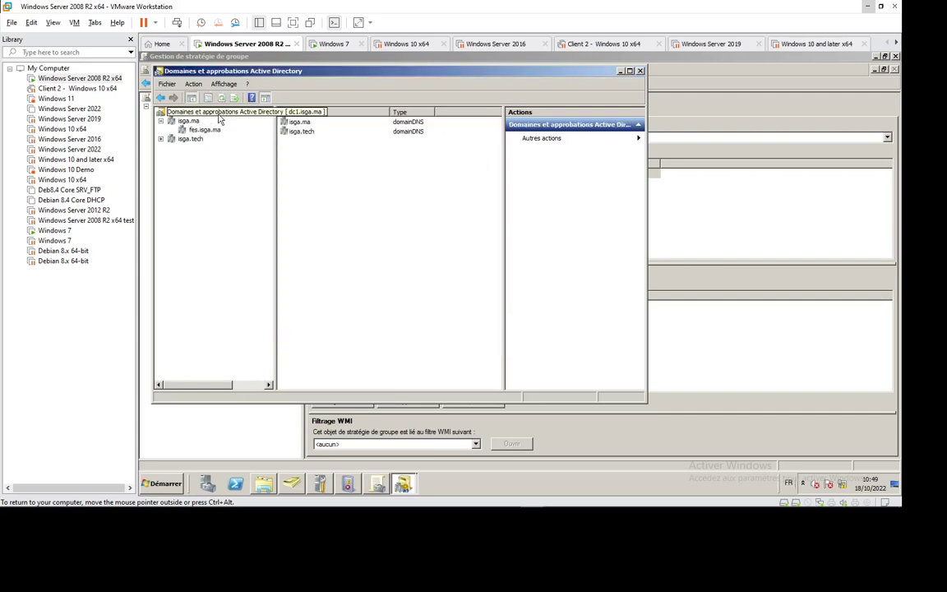
Add abcd.com and test.ma as alternative UPN suffixes for the forest and save.
right_click(219, 114)
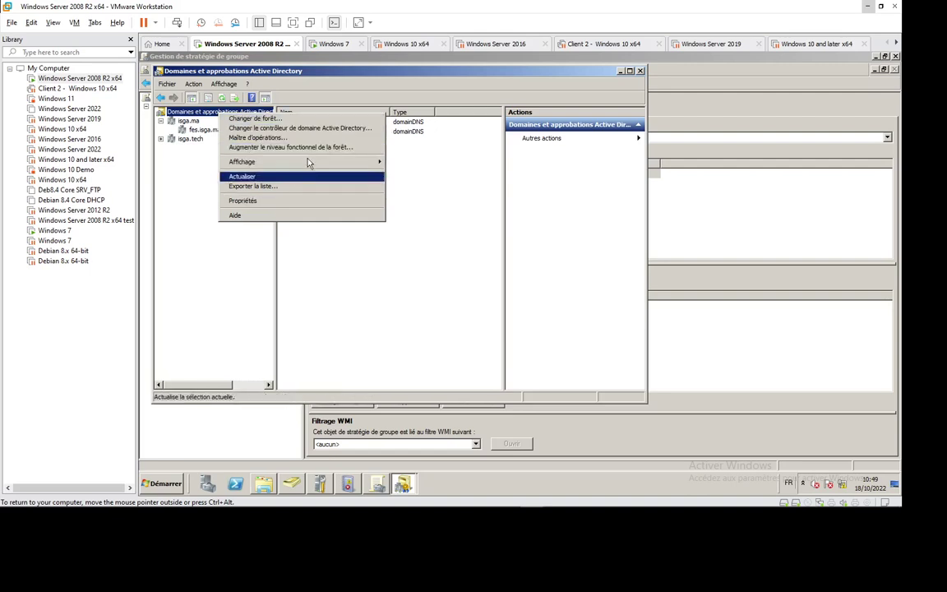
click(258, 202)
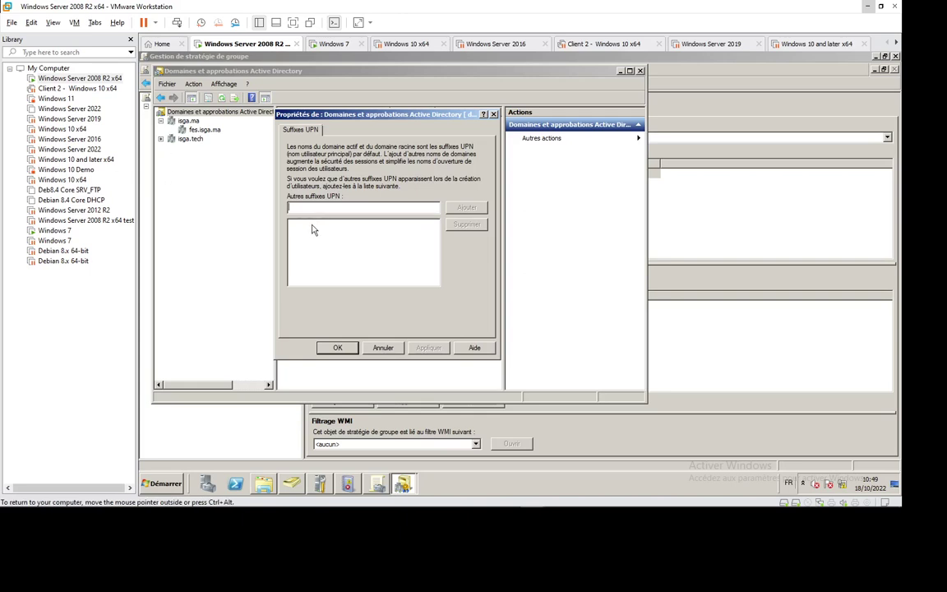
text(ab)
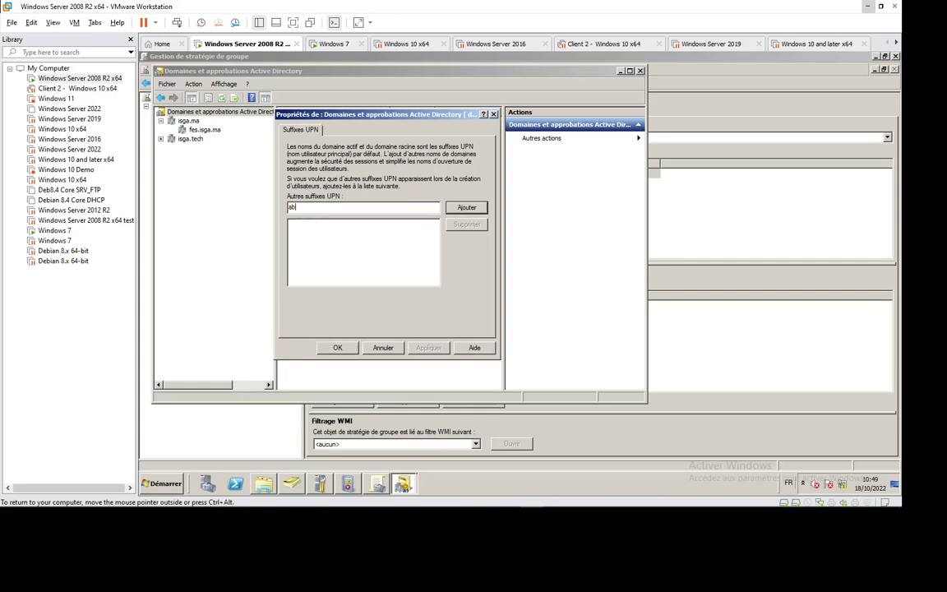
text(cd.com)
key(Return)
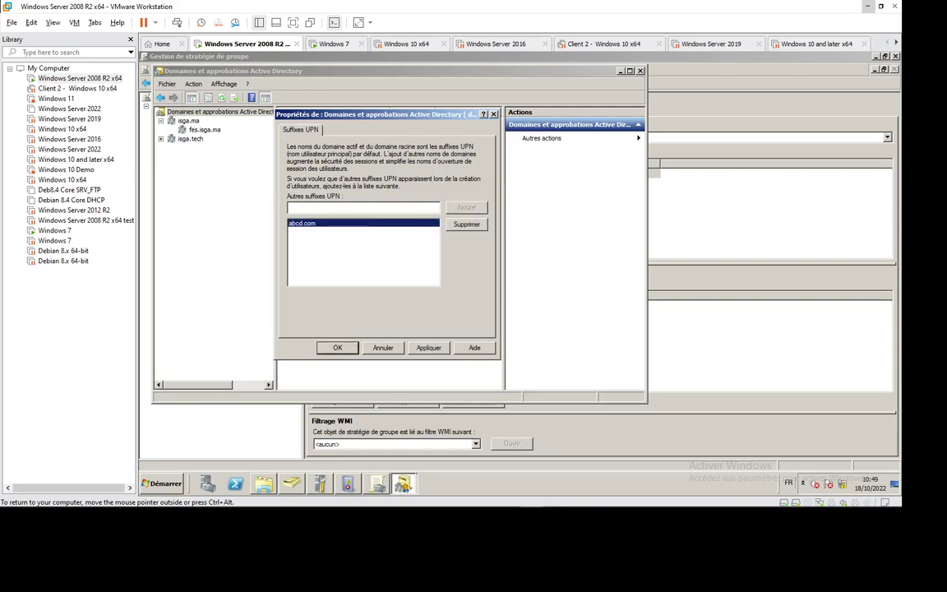
text(le)
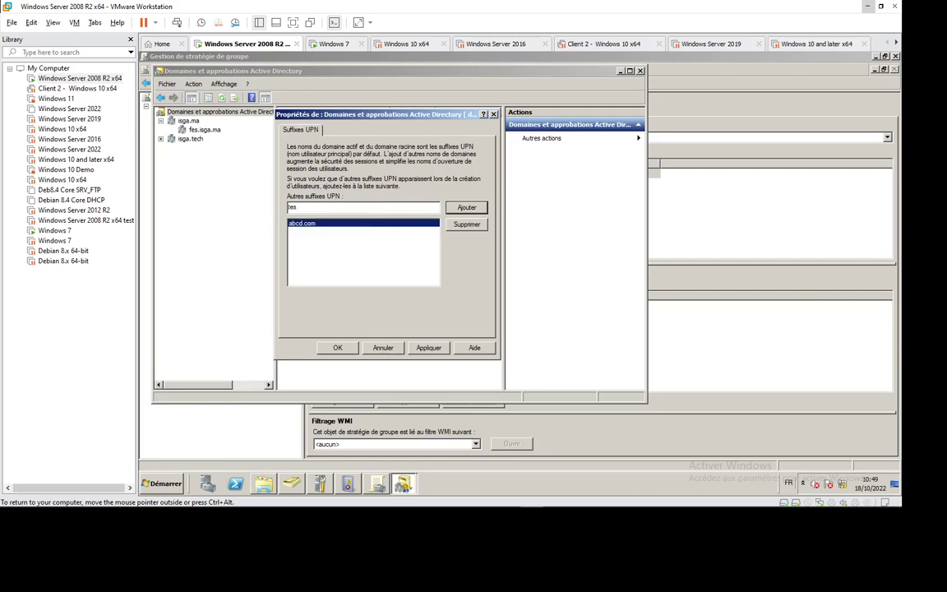
text(st.ma)
key(Return)
click(337, 346)
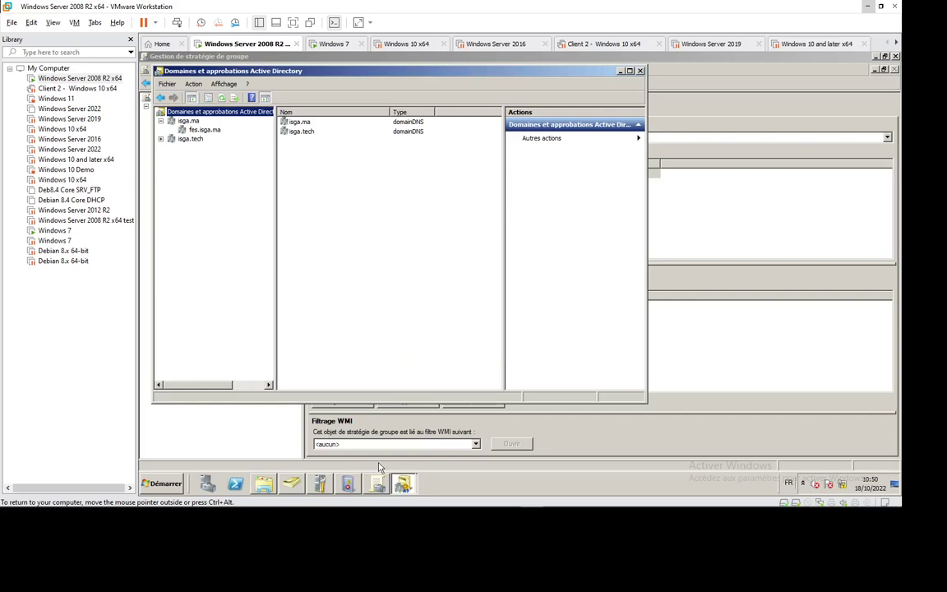
click(288, 488)
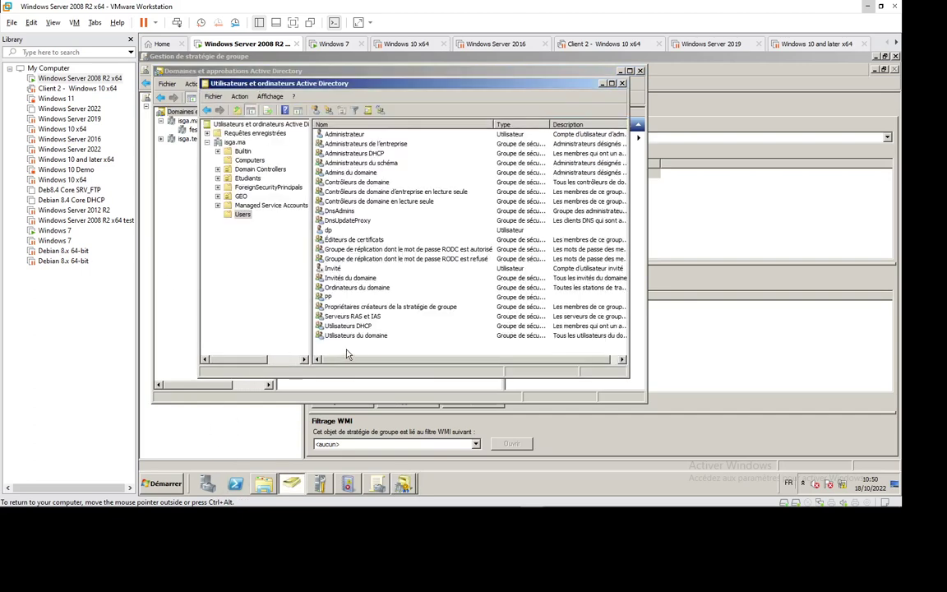
click(360, 110)
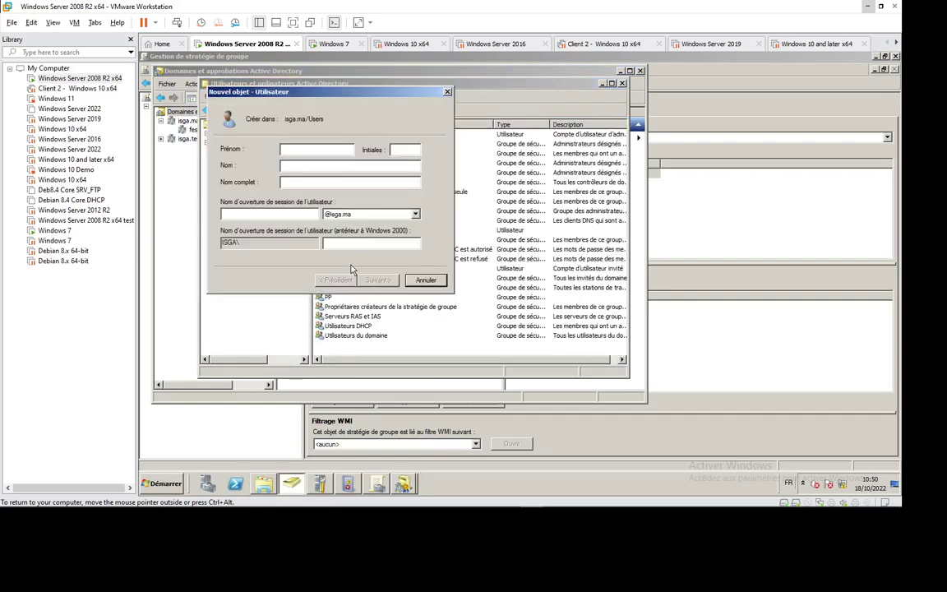
key(Tab)
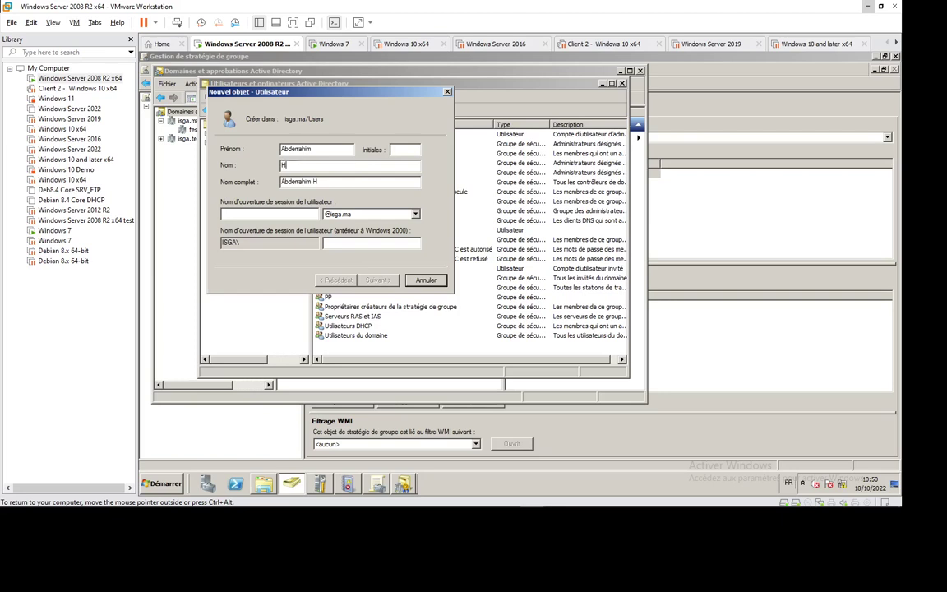
key(Tab)
key(Tab)
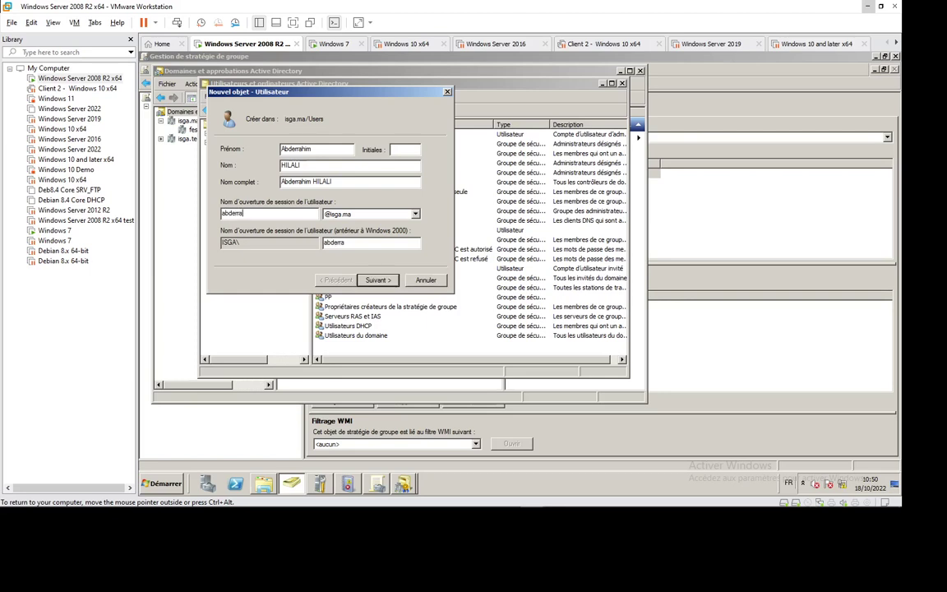
click(414, 214)
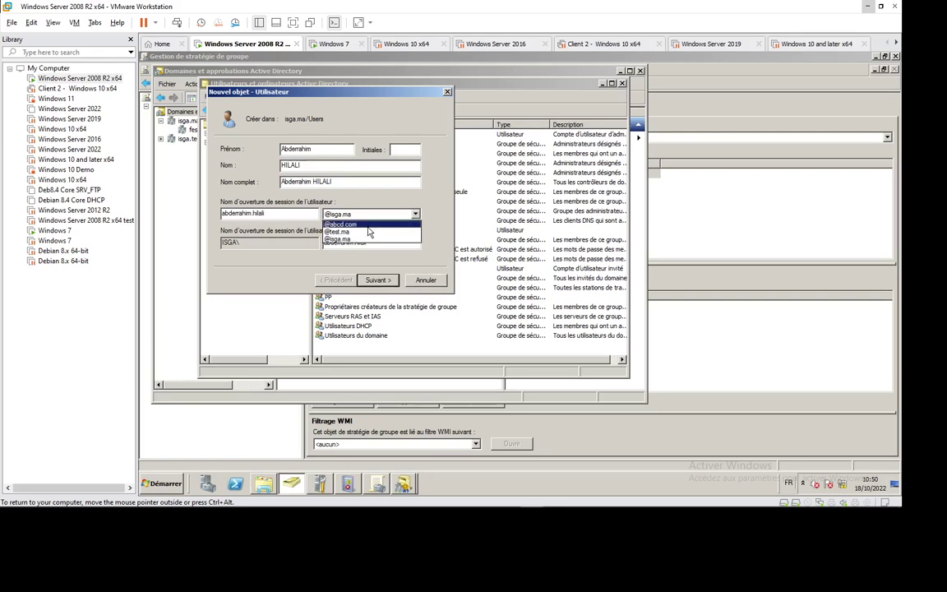
click(368, 225)
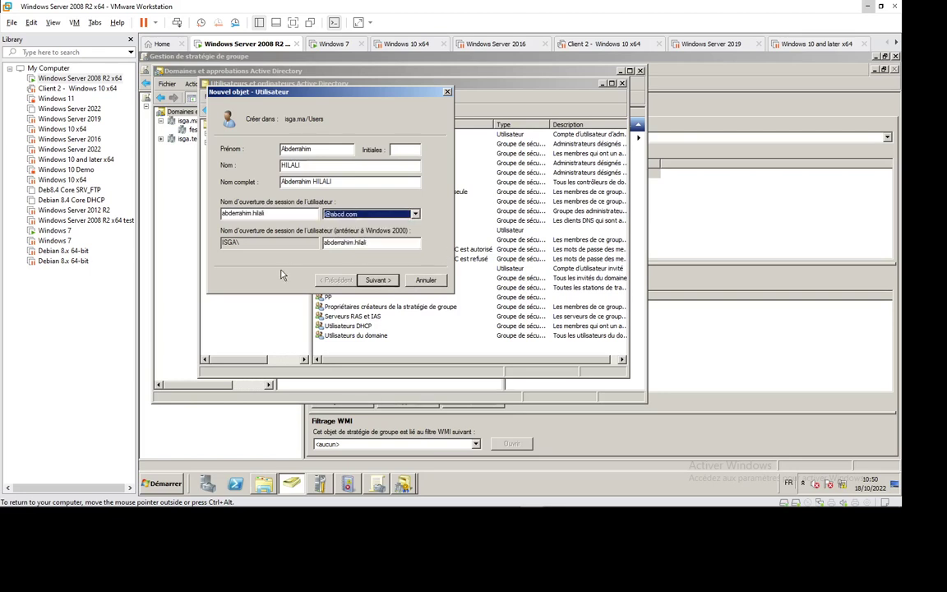
click(415, 214)
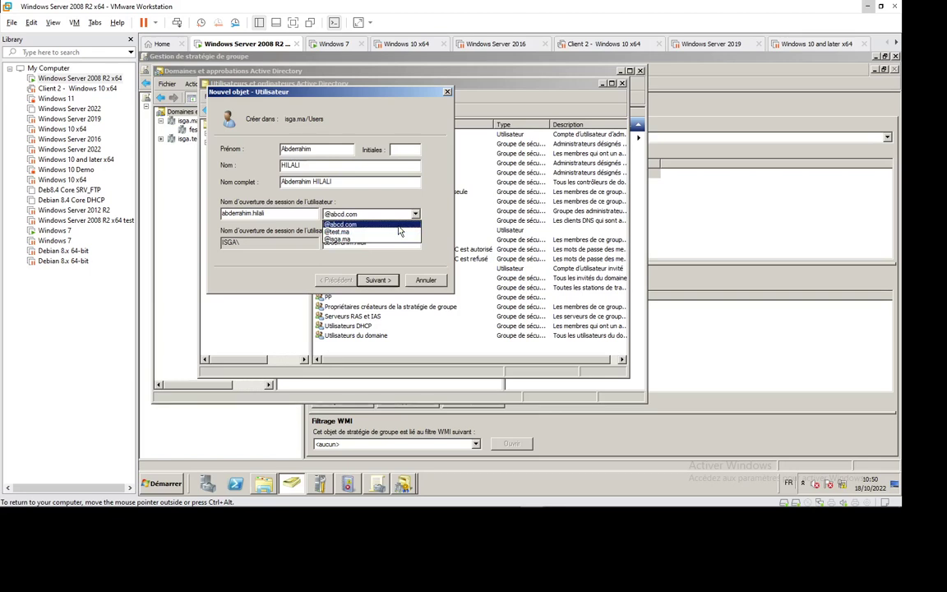
click(376, 233)
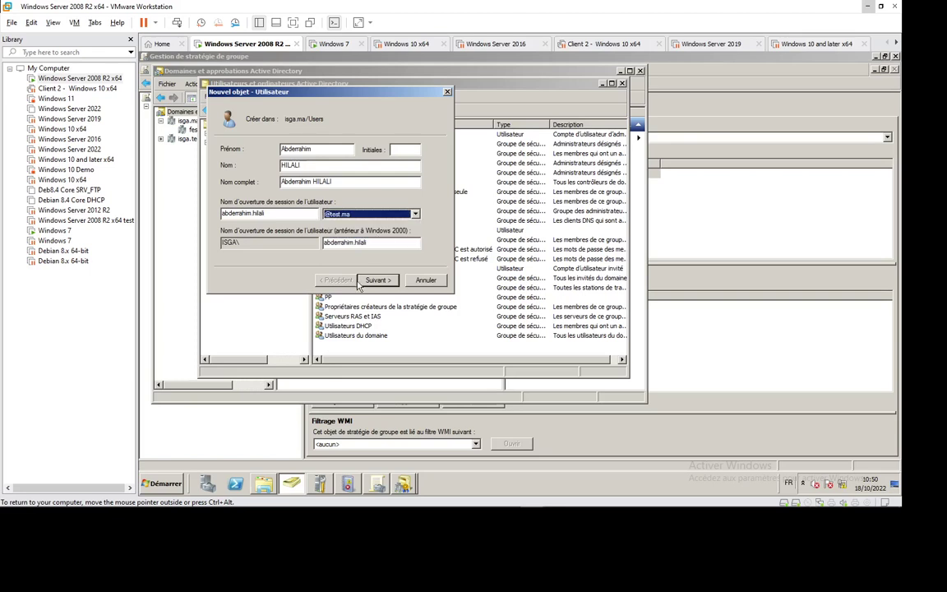
key(Return)
click(257, 188)
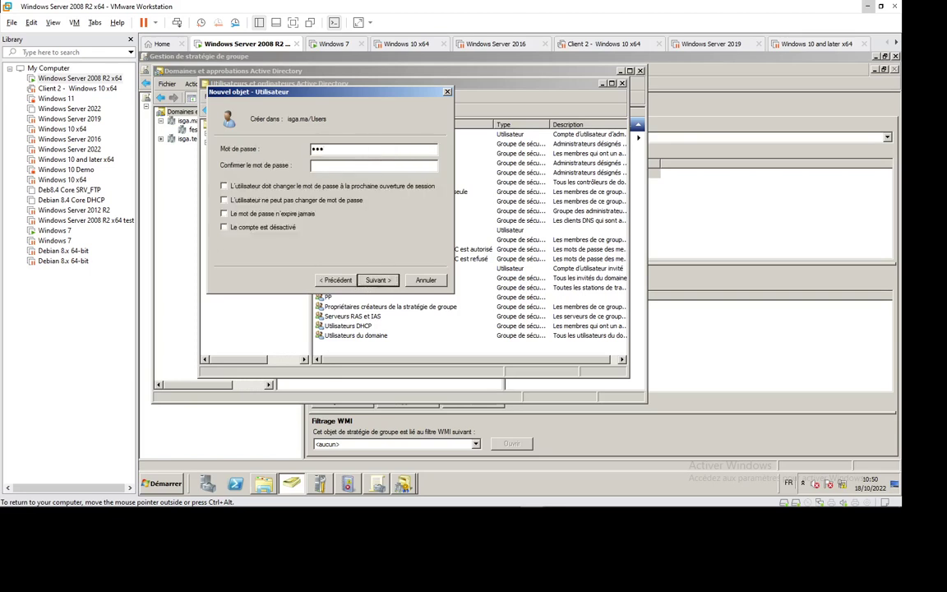
text(sw0rd)
key(Return)
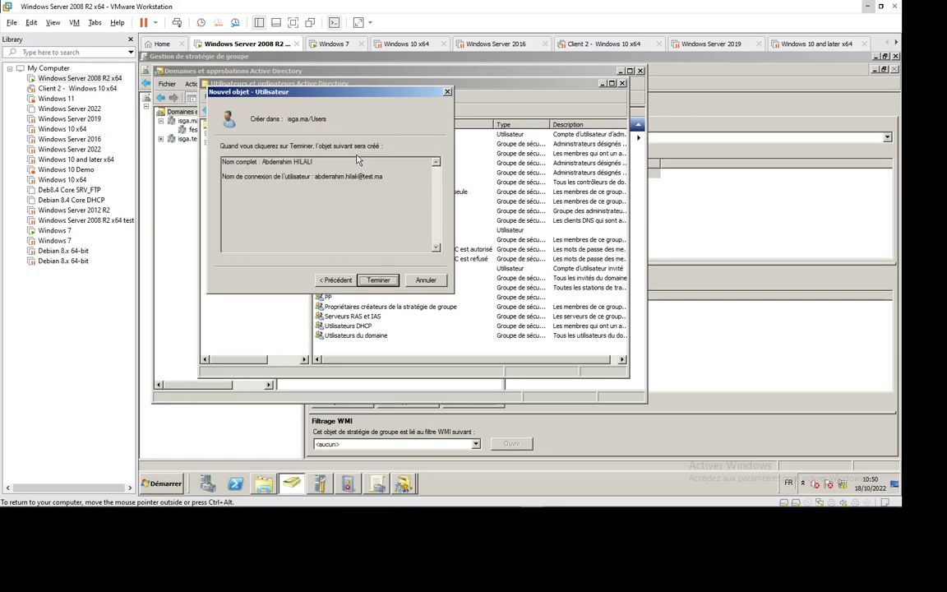
key(Return)
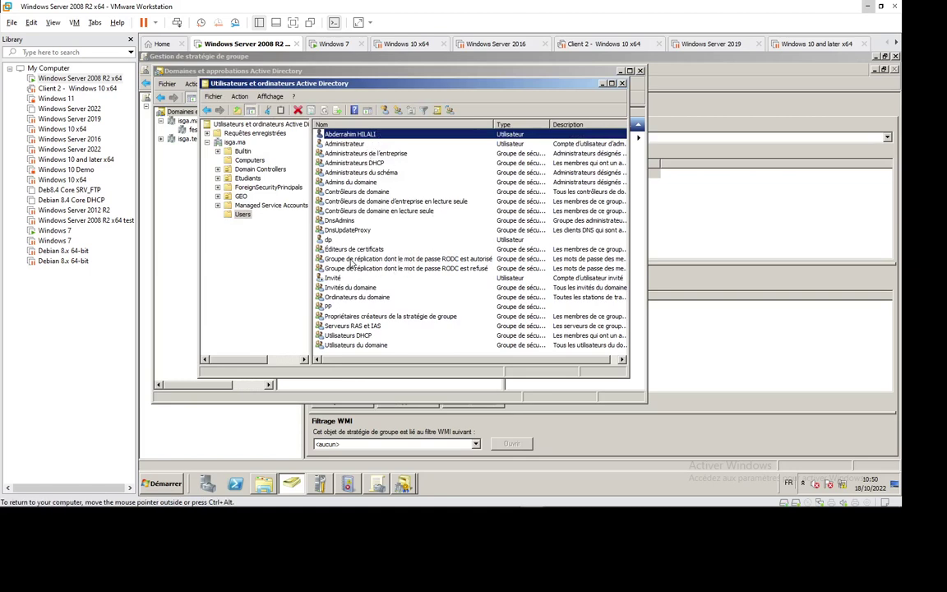
key(Return)
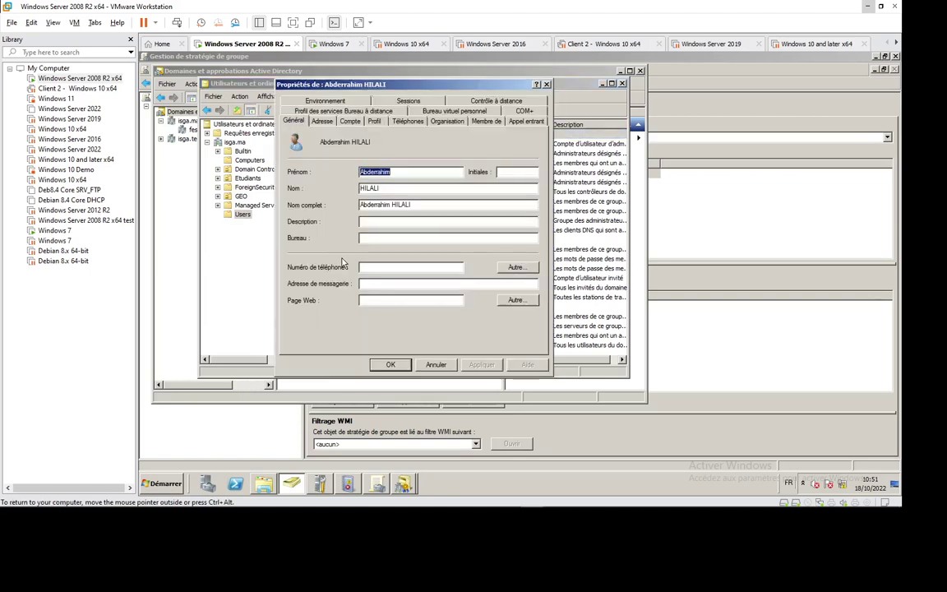
click(350, 121)
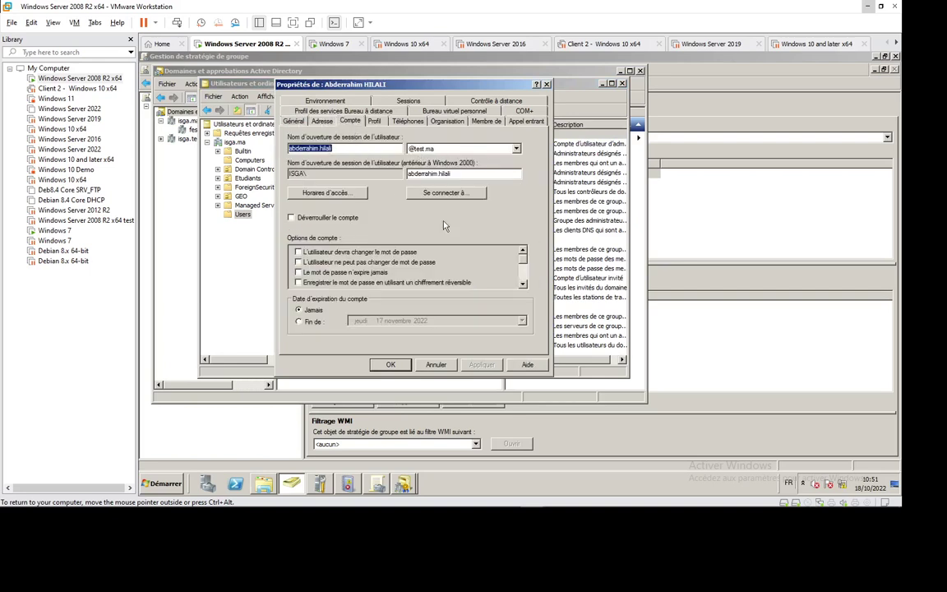
click(390, 365)
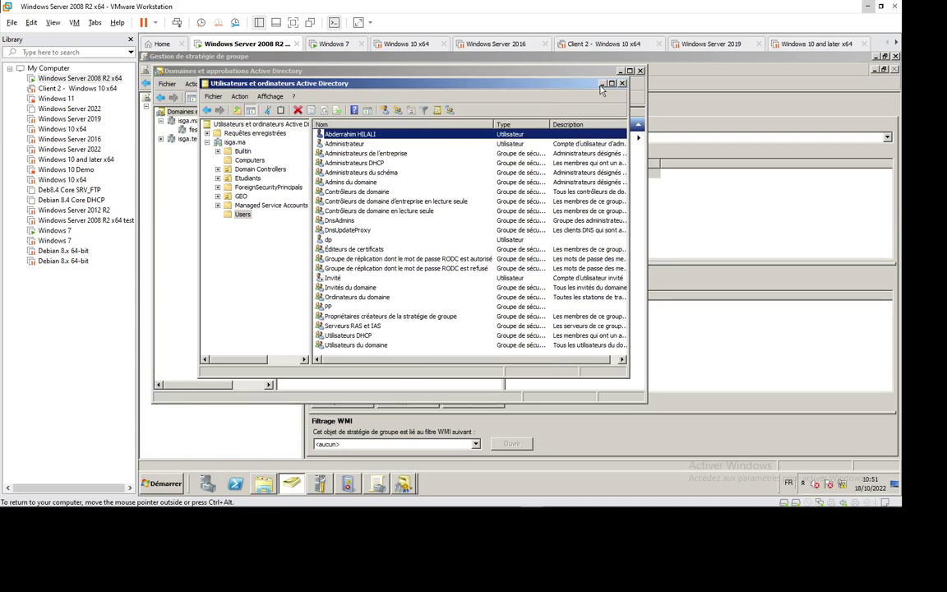
key(alt+F4)
On the Windows 7 VM, bring up the logon prompt for another user.
click(339, 46)
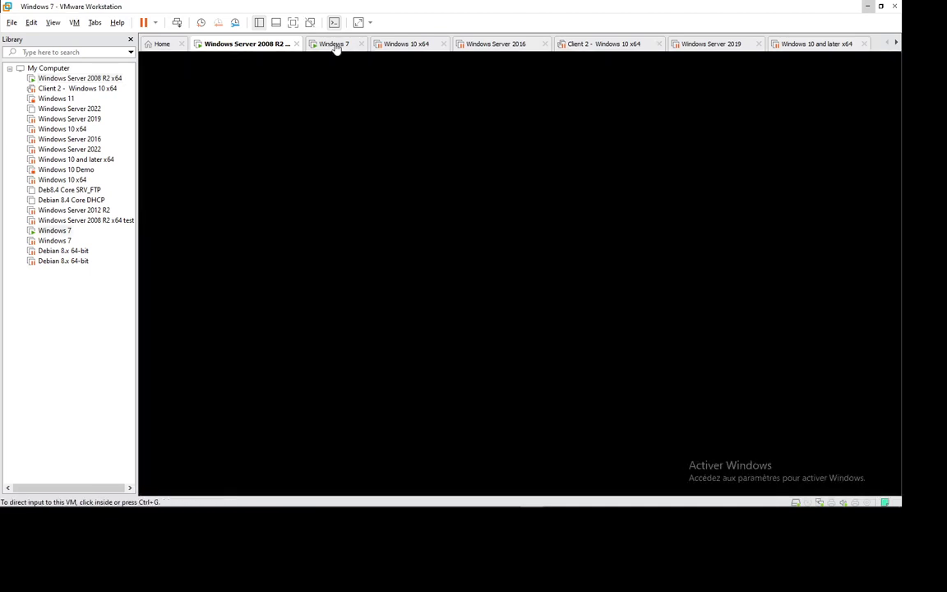
click(232, 248)
key(ctrl+alt+Insert)
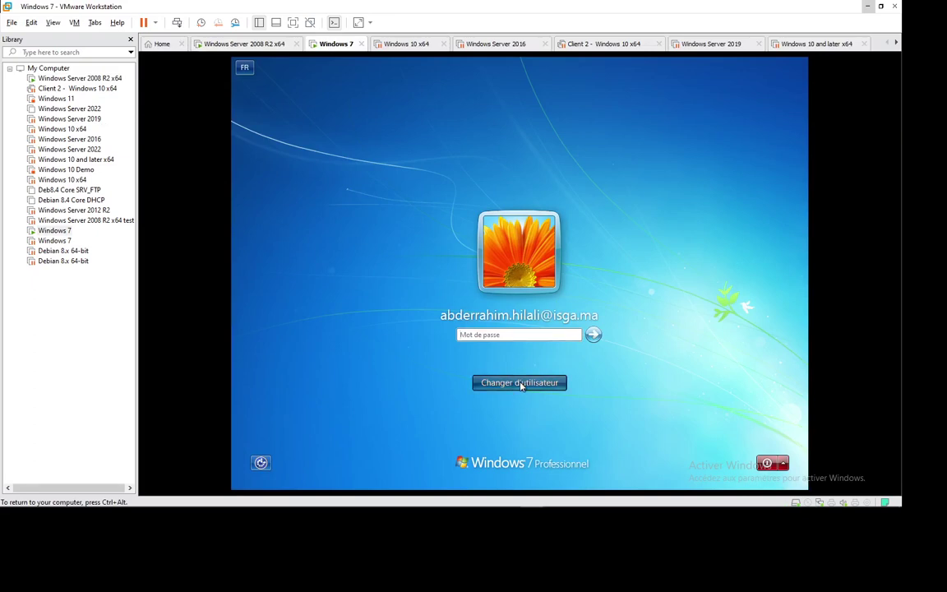
click(521, 383)
click(559, 311)
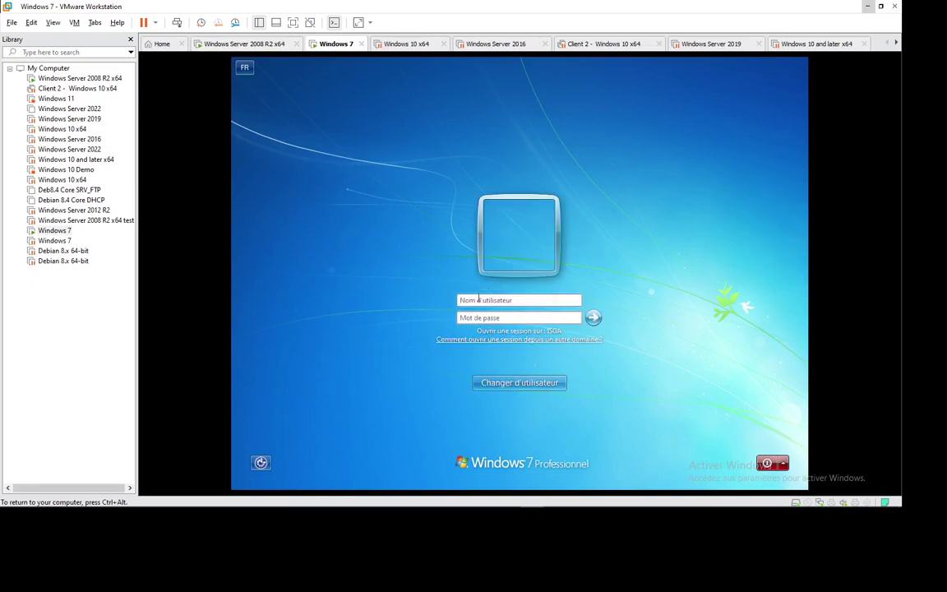
click(479, 301)
text(abd)
text(.)
text(@)
key(BackSpace)
text(test.ma)
text(********)
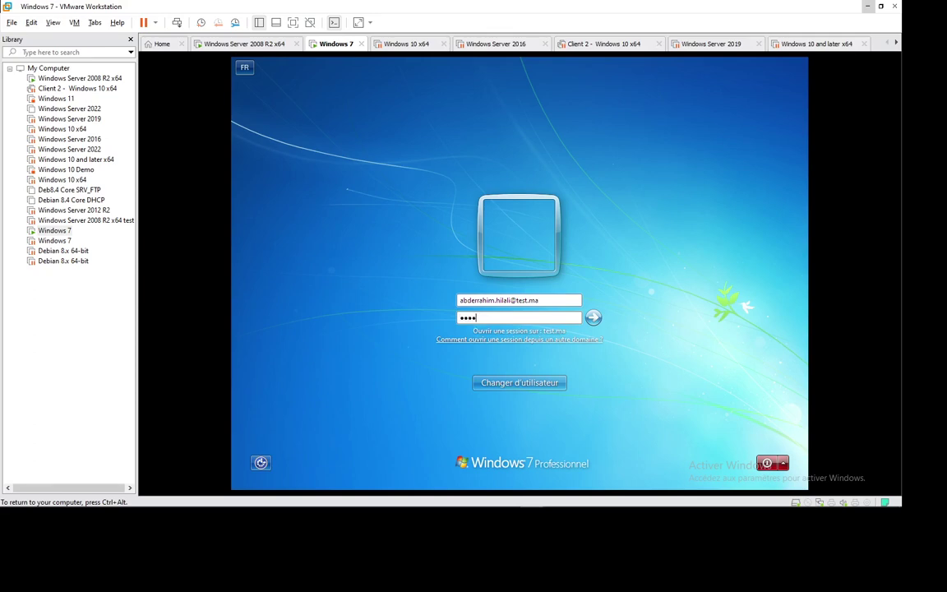
key(Return)
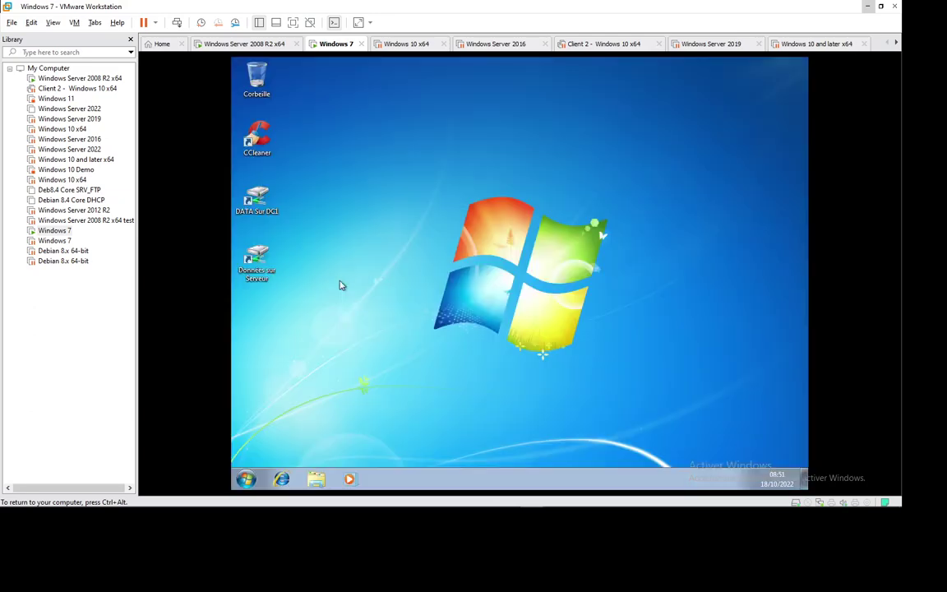
Refresh the desktop and confirm the signed-in user in the Start menu.
right_click(406, 205)
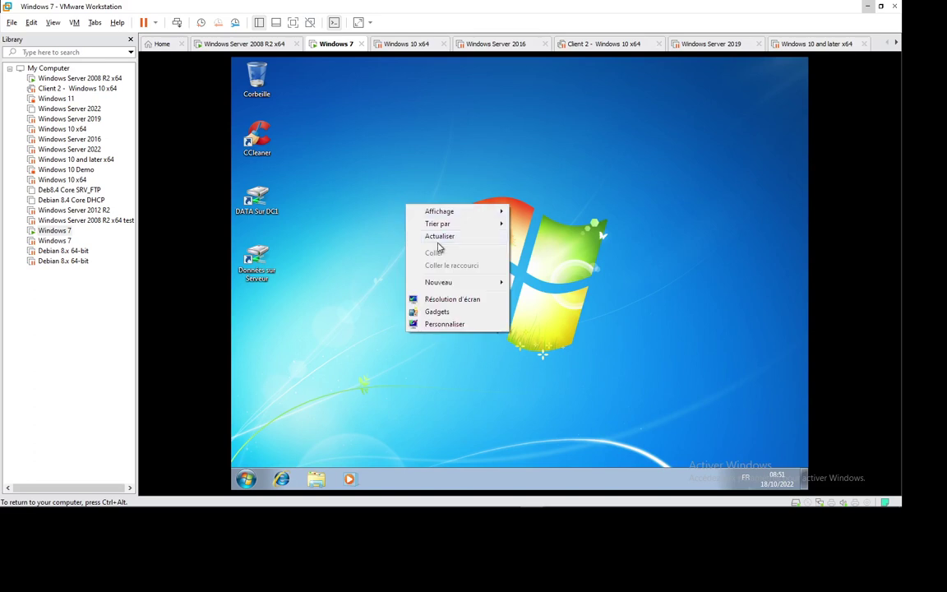
click(434, 235)
click(246, 478)
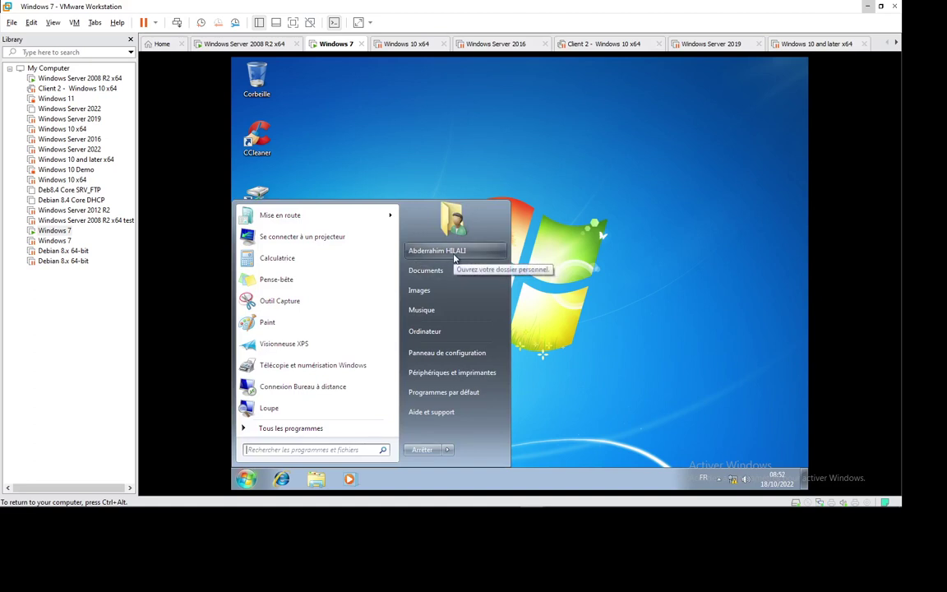
click(544, 188)
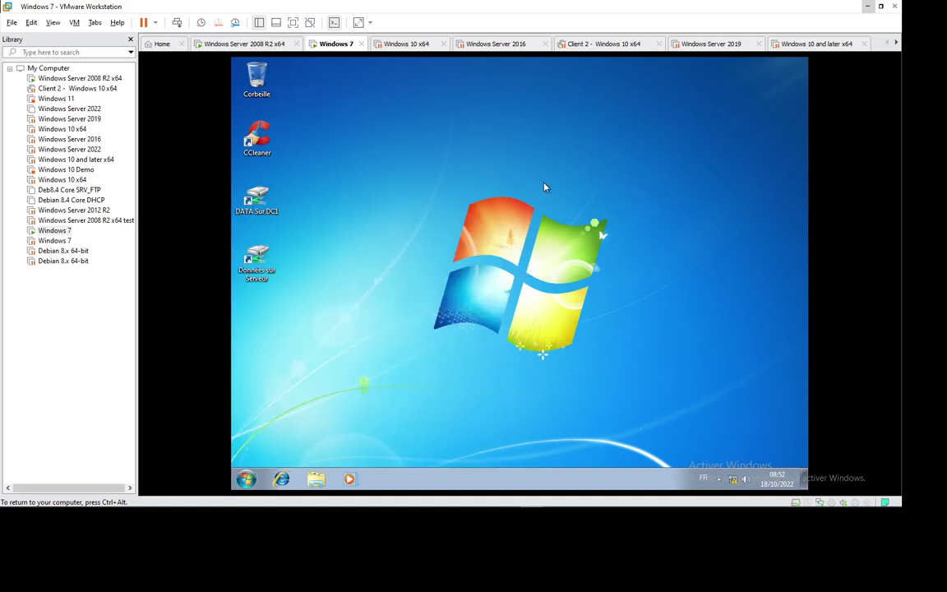
Choose Switch user from the Start menu's shutdown options.
click(246, 478)
click(450, 454)
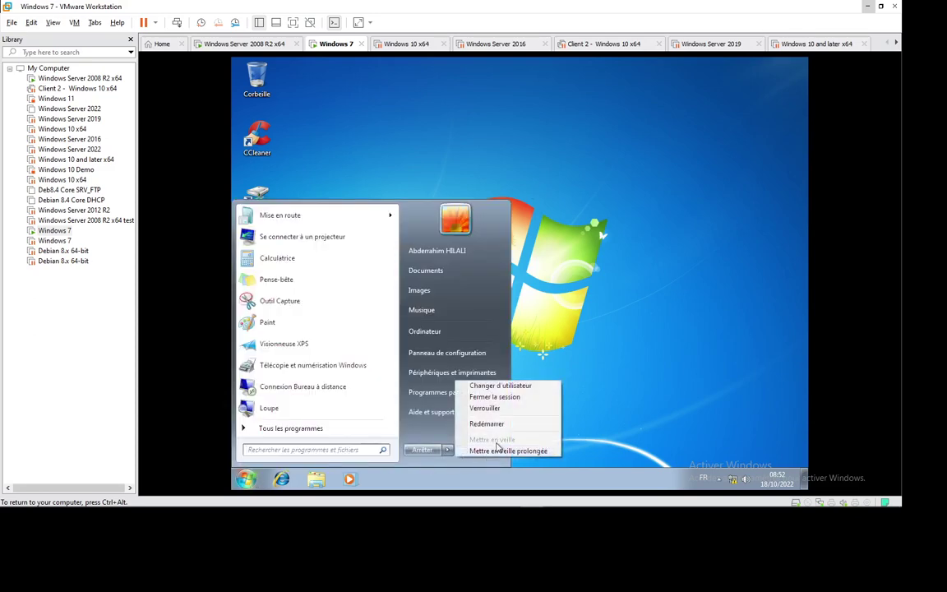
click(509, 387)
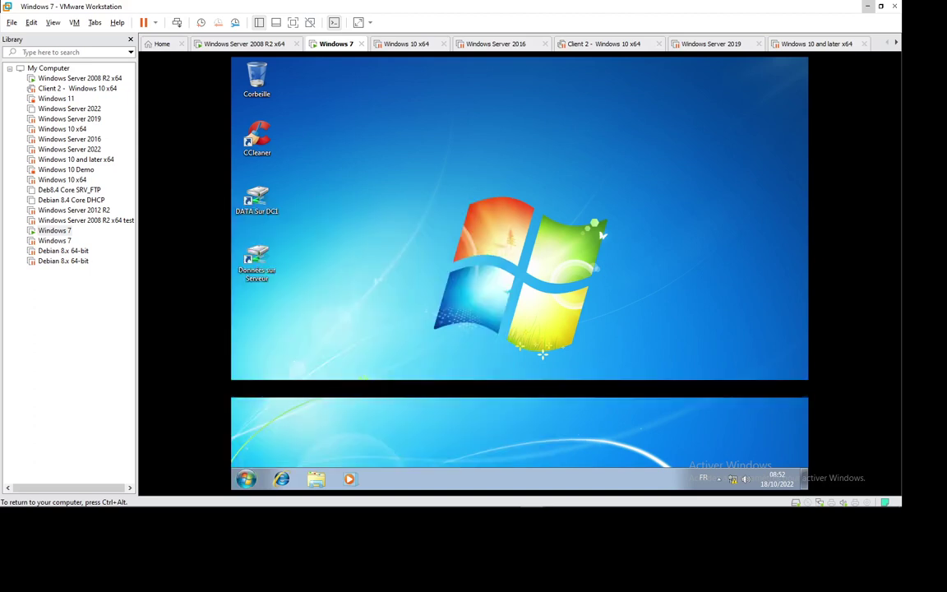
click(177, 22)
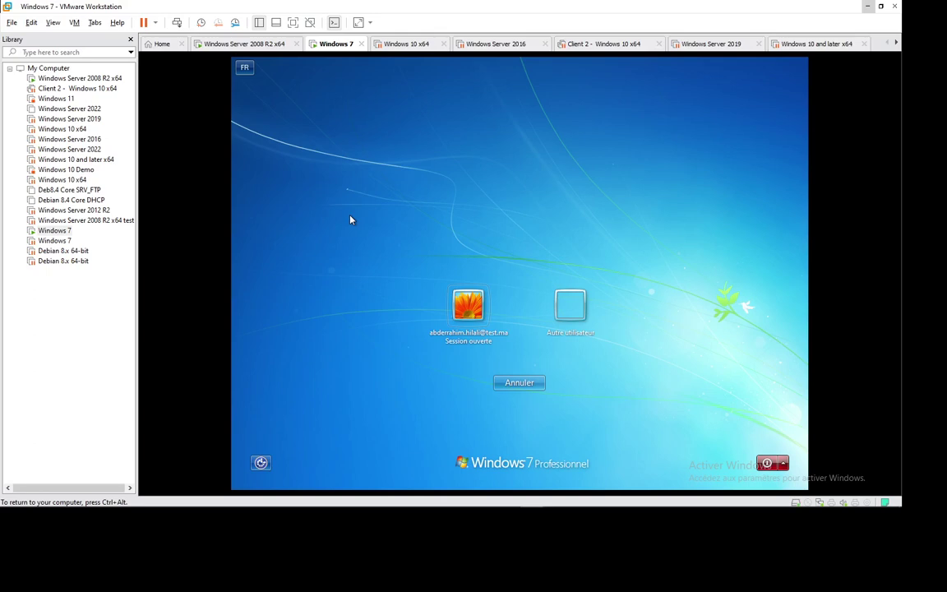
mouse_move(702, 508)
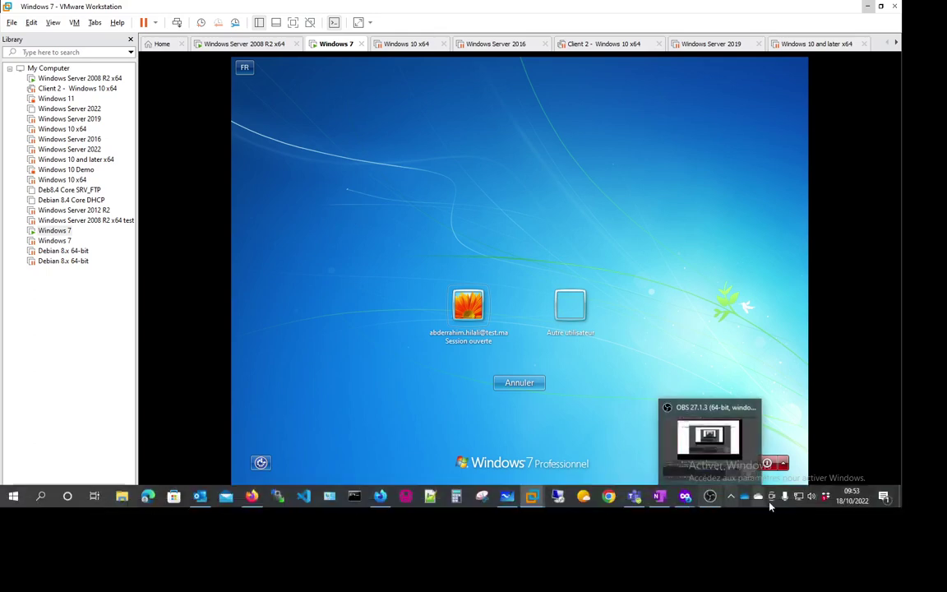
click(731, 498)
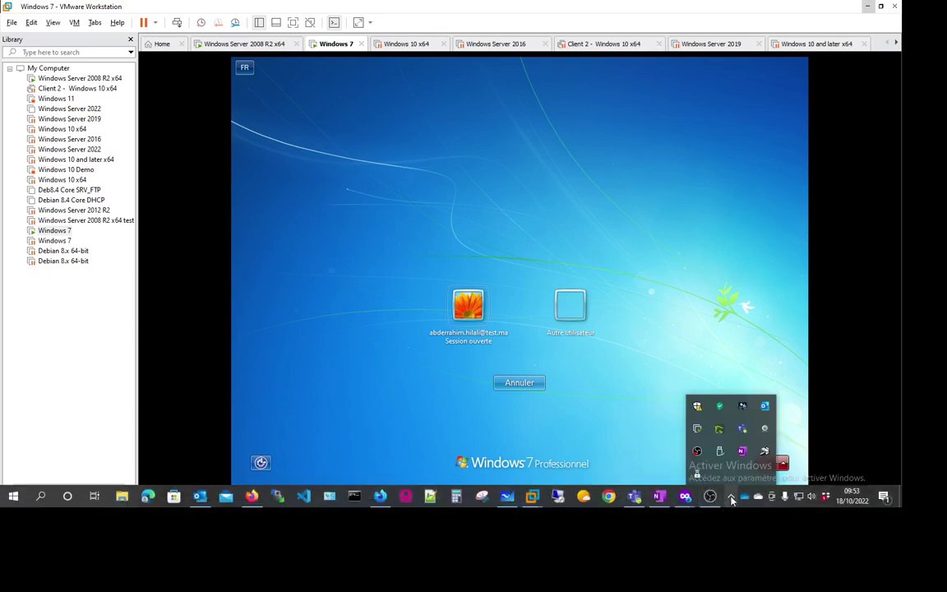